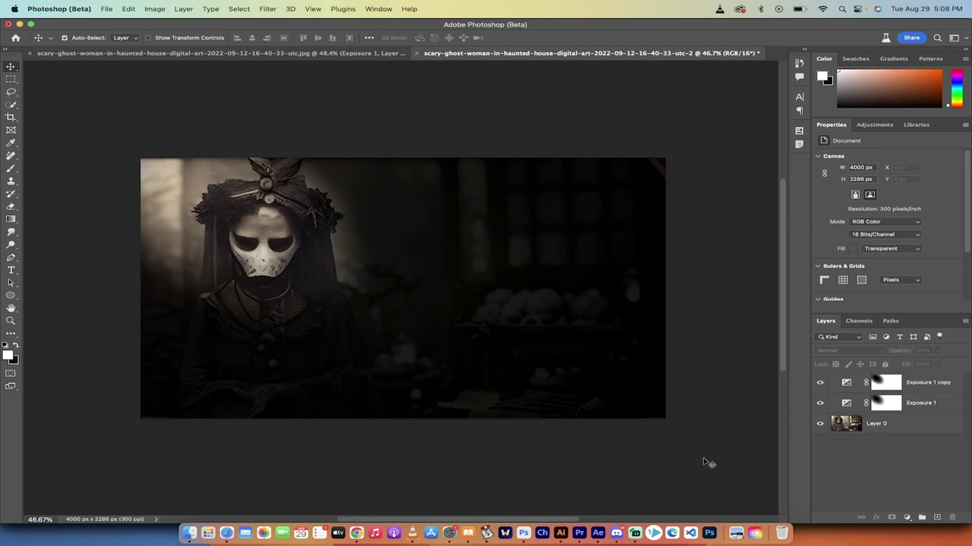
Step: Toggle Exposure 1 and Exposure 1 copy to compare, leaving both hidden to show the brighter original
{"action": "left_click", "coordinate": [68, 7]}
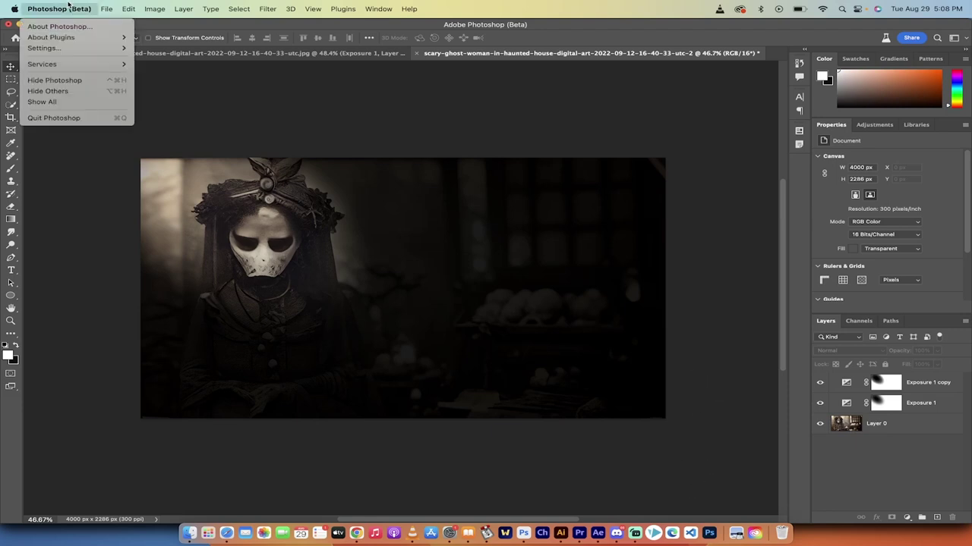
{"action": "left_click", "coordinate": [119, 185]}
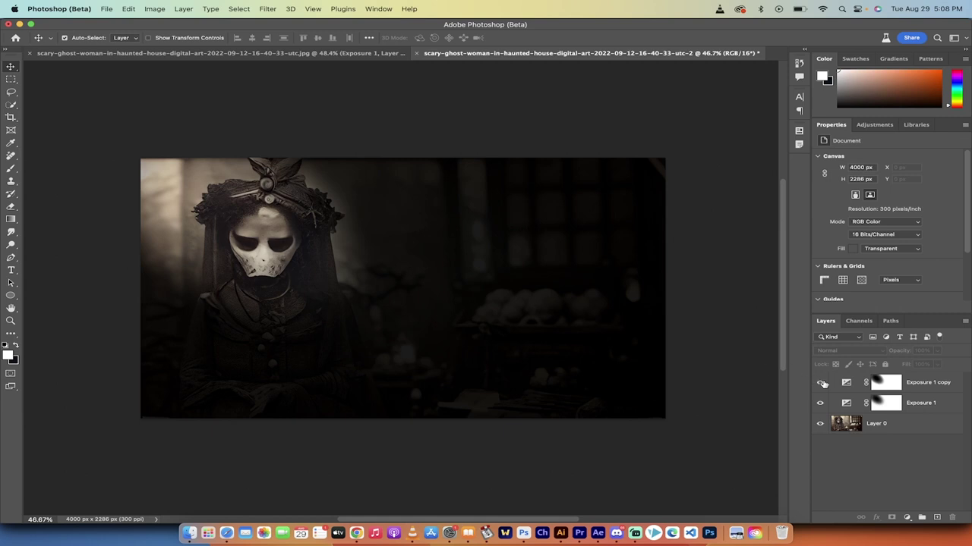
{"action": "left_click_drag", "start_coordinate": [822, 384], "coordinate": [822, 400]}
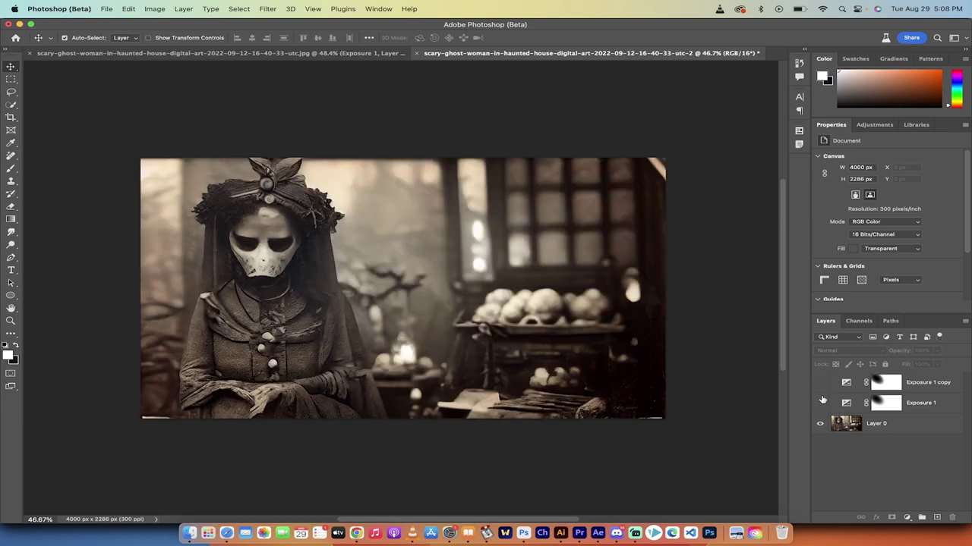
{"action": "left_click", "coordinate": [822, 400]}
{"action": "left_click", "coordinate": [820, 384]}
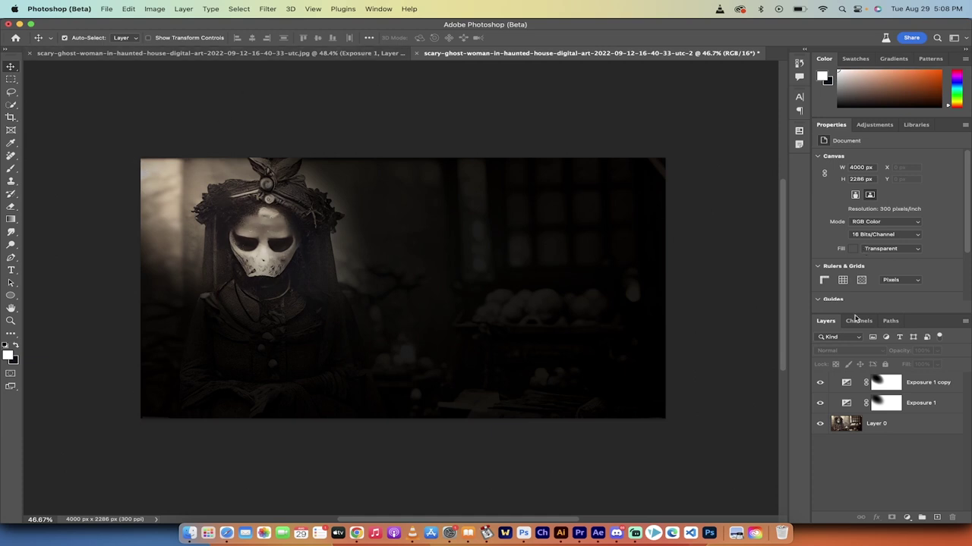
{"action": "left_click_drag", "start_coordinate": [820, 384], "coordinate": [820, 403]}
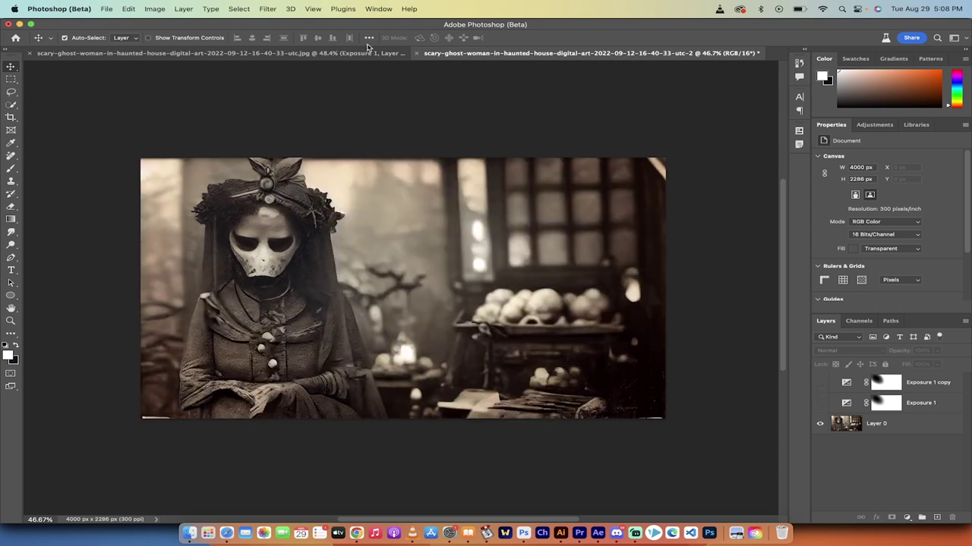
Step: Switch to the other image copy and toggle Exposure 1's visibility and mask on and off to compare
{"action": "left_click", "coordinate": [318, 53]}
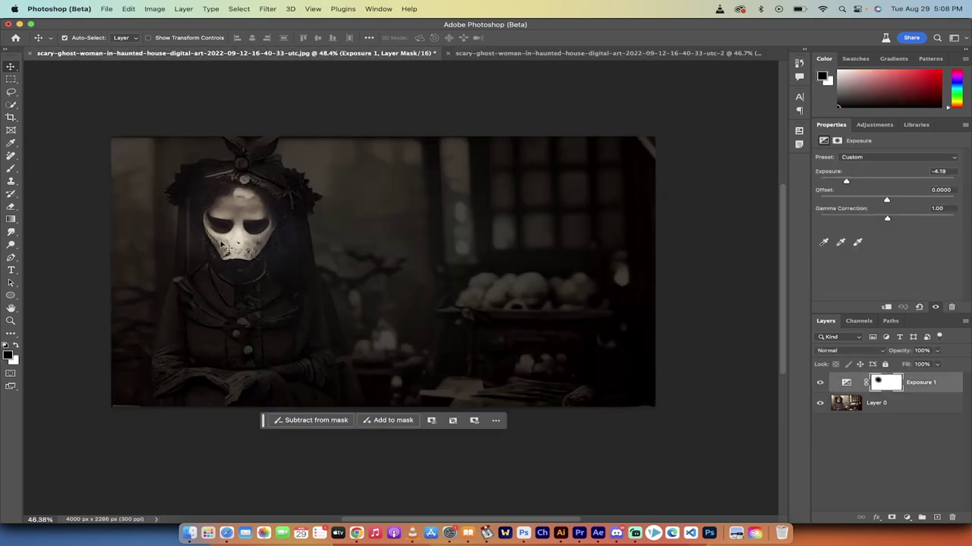
{"action": "left_click", "coordinate": [820, 384]}
{"action": "left_click", "coordinate": [820, 383]}
{"action": "left_click", "coordinate": [883, 381], "text": "shift"}
{"action": "left_click", "coordinate": [882, 381], "text": "shift"}
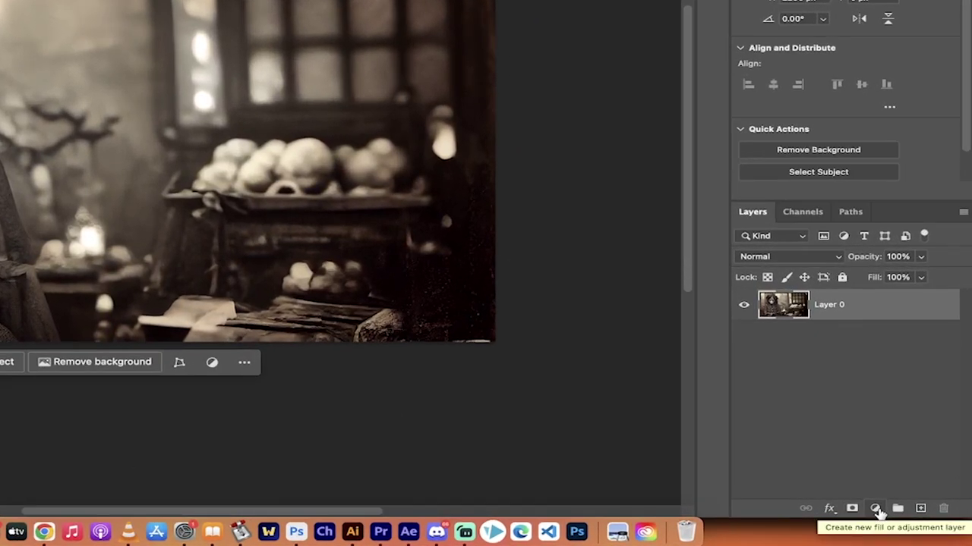
Step: Add an Exposure adjustment layer with exposure lowered to -3.98
{"action": "left_click", "coordinate": [876, 507]}
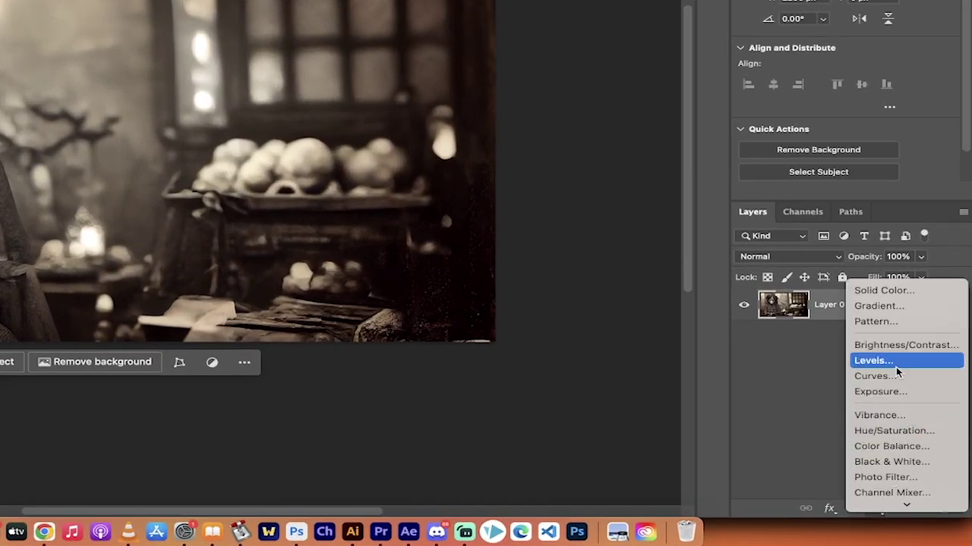
{"action": "left_click", "coordinate": [893, 393]}
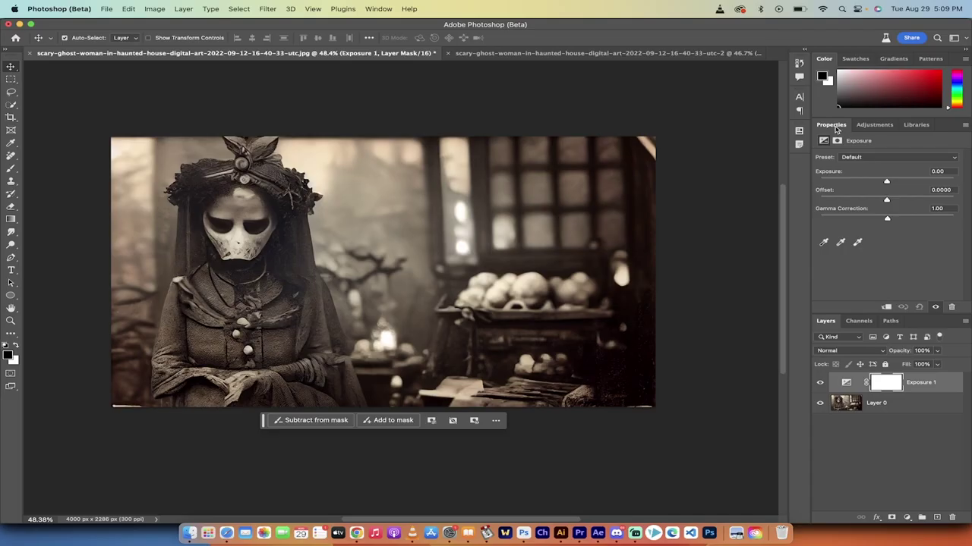
{"action": "left_click_drag", "start_coordinate": [887, 182], "coordinate": [848, 184]}
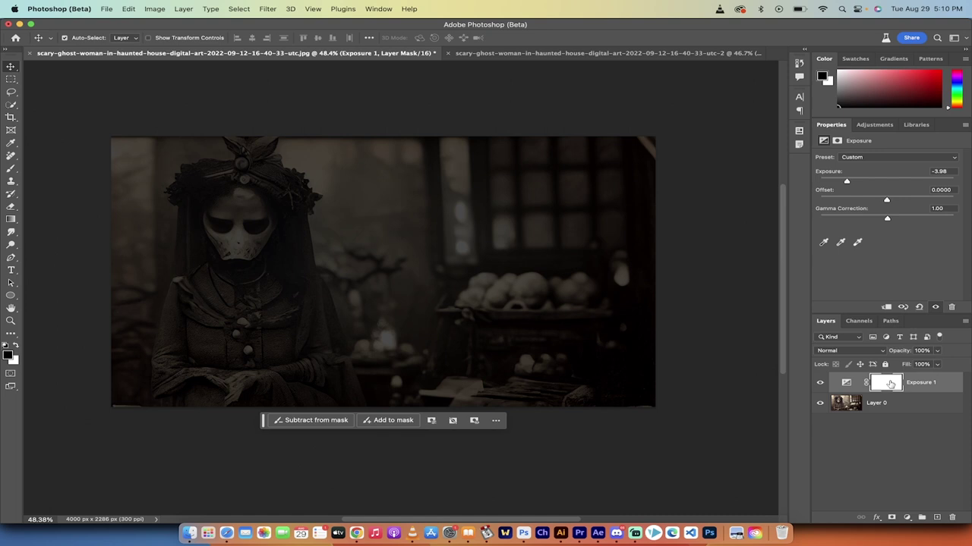
Step: Target Exposure 1's mask, choose the Gradient Tool, and reset colours to black and white, then swap them
{"action": "left_click", "coordinate": [890, 384]}
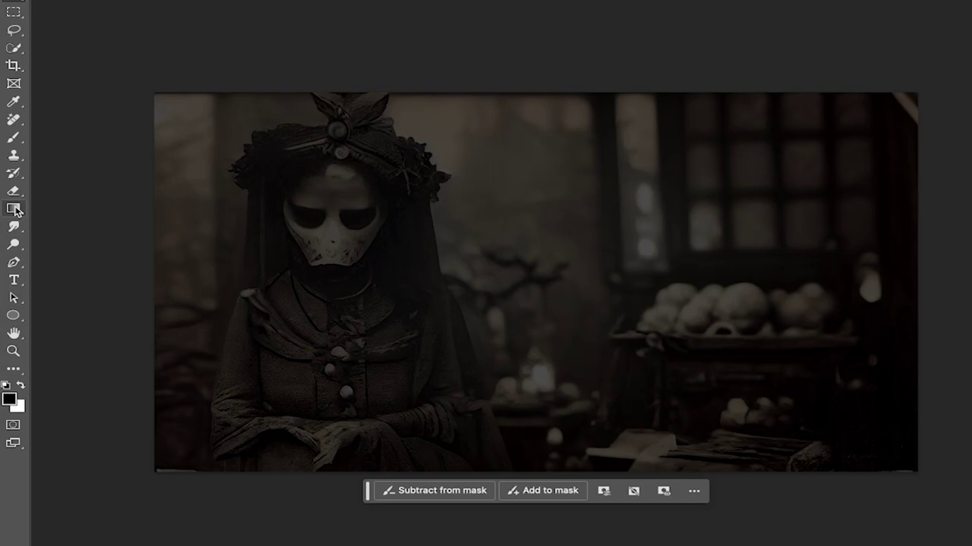
{"action": "right_click", "coordinate": [13, 218]}
{"action": "left_click", "coordinate": [47, 217]}
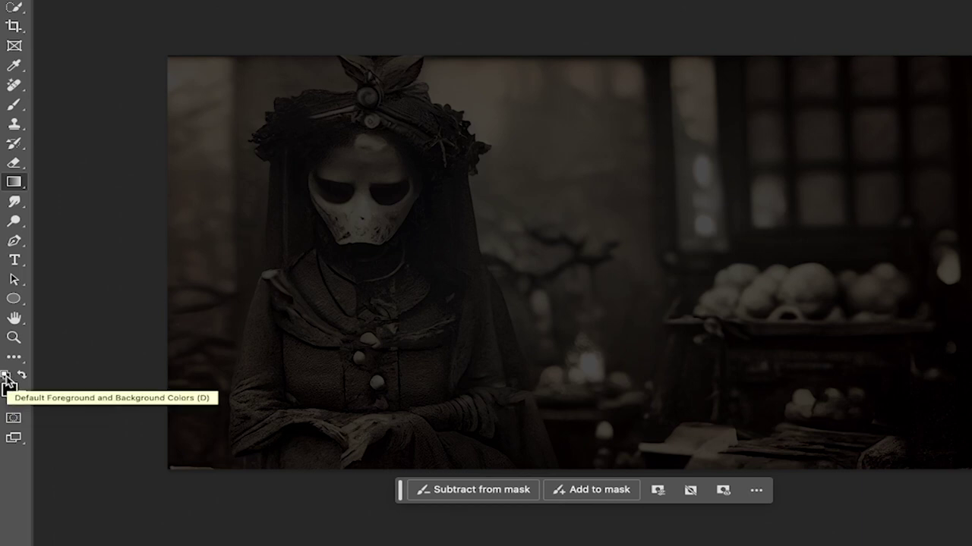
{"action": "left_click", "coordinate": [6, 377]}
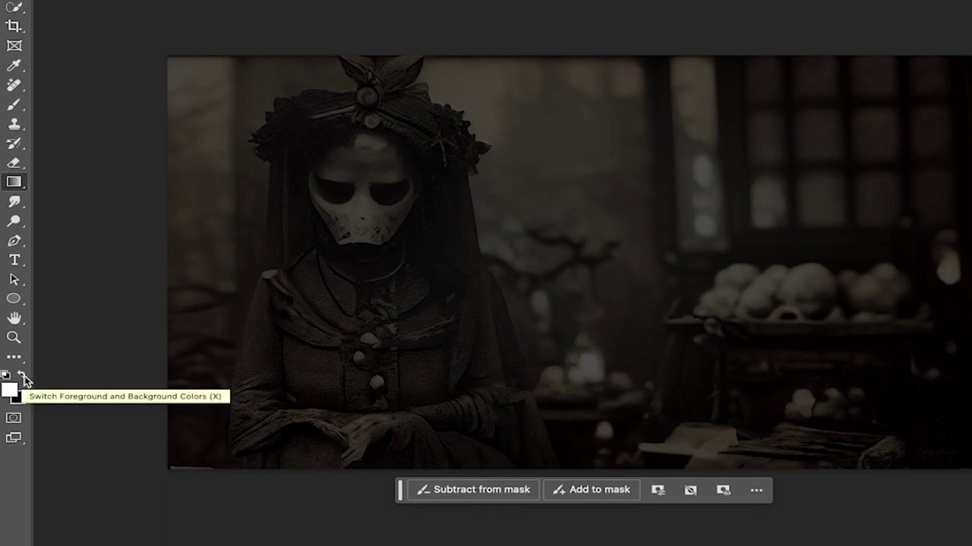
{"action": "left_click", "coordinate": [22, 377]}
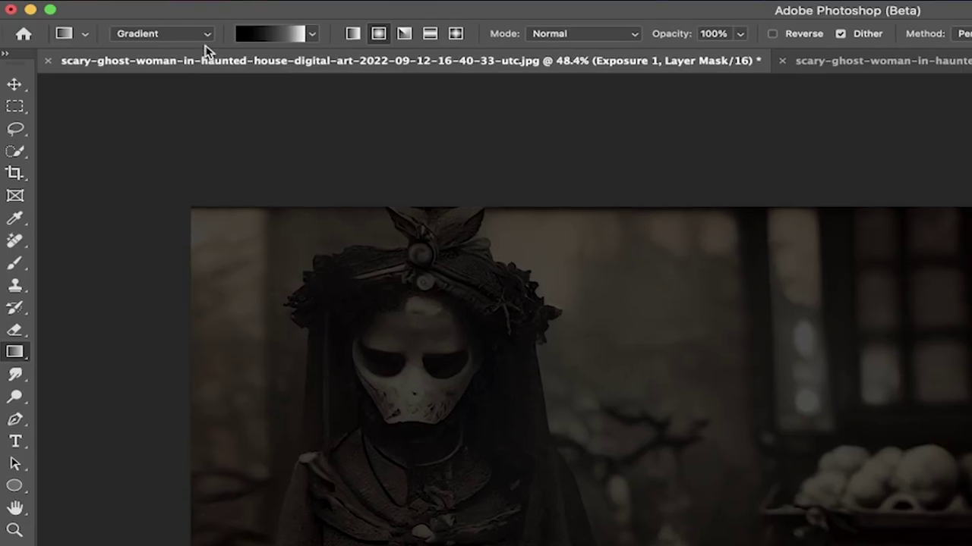
Step: Use the first Basics black-to-white gradient preset with the Radial gradient shape
{"action": "left_click", "coordinate": [118, 38]}
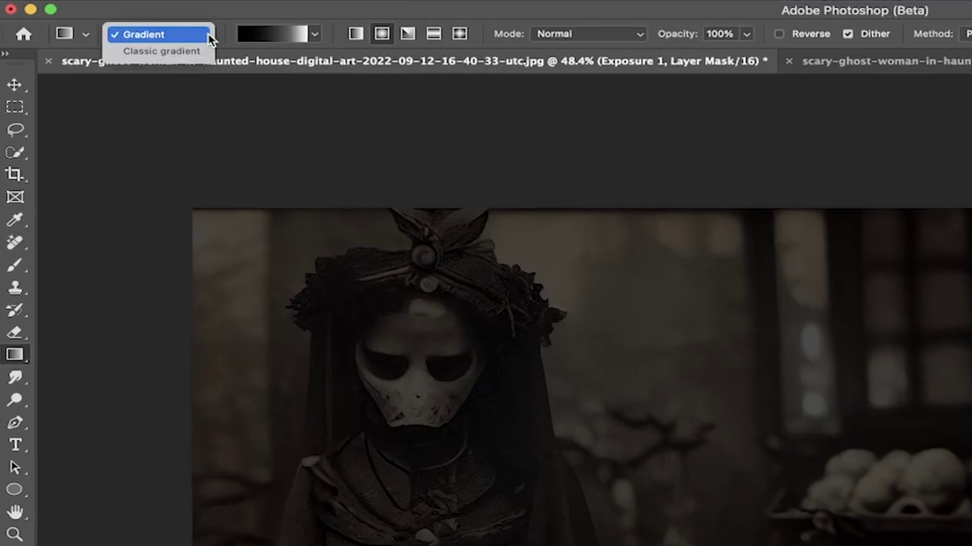
{"action": "left_click", "coordinate": [158, 35]}
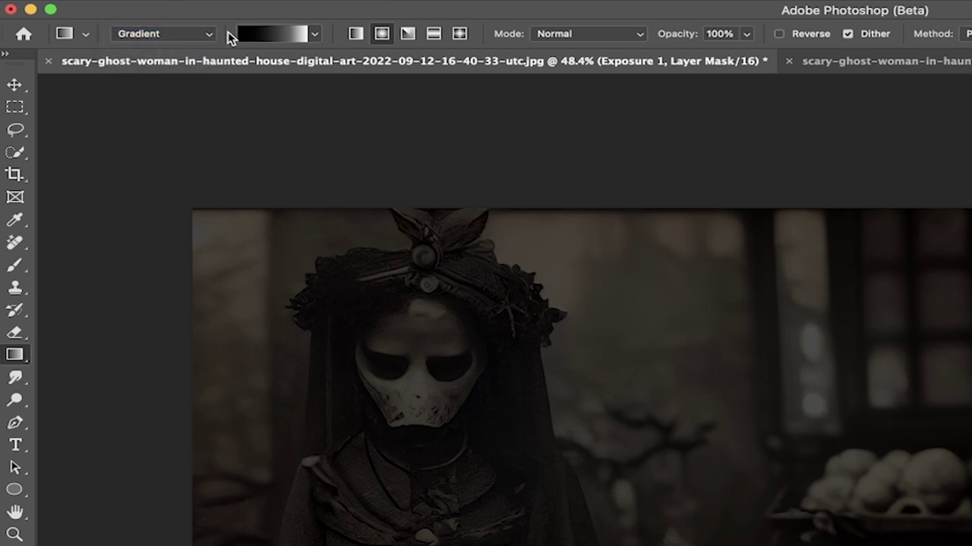
{"action": "left_click", "coordinate": [315, 35]}
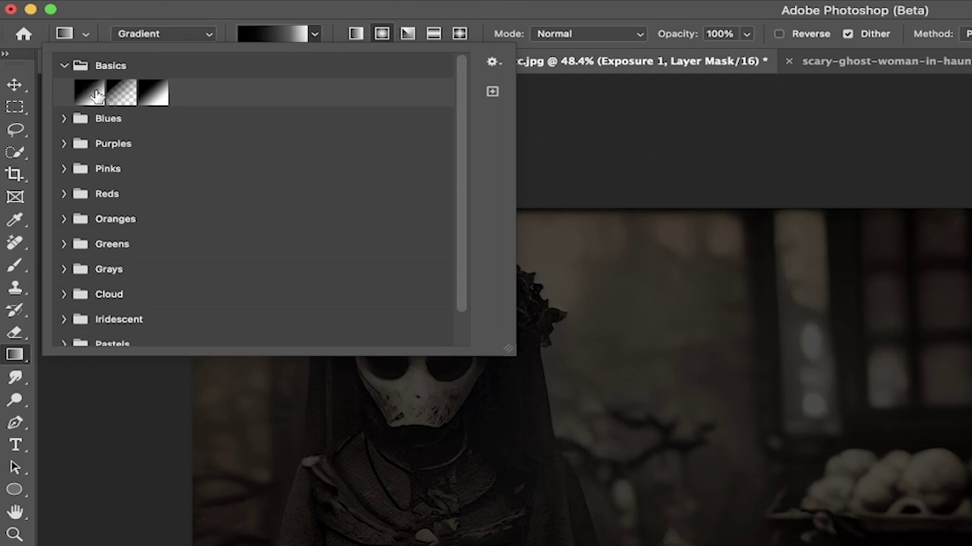
{"action": "left_click", "coordinate": [92, 95]}
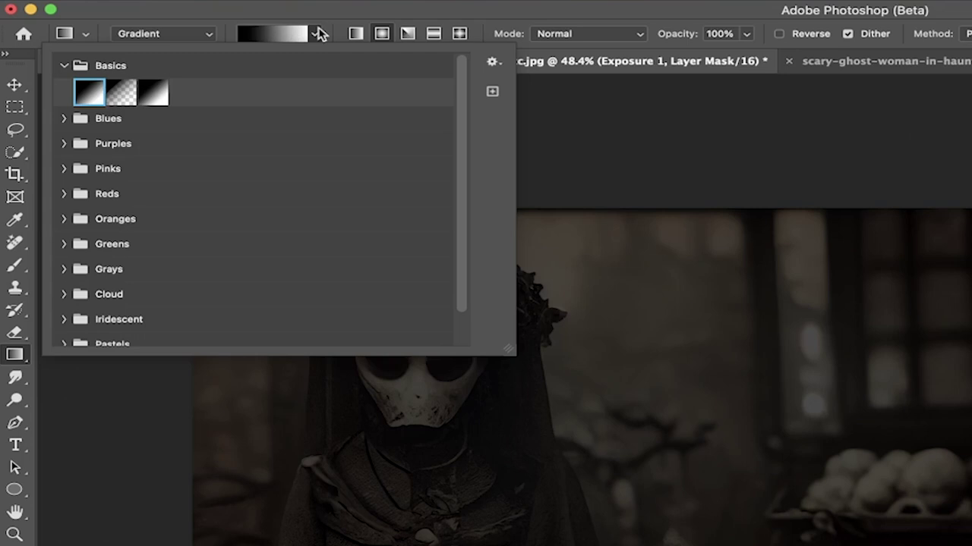
{"action": "left_click", "coordinate": [316, 32]}
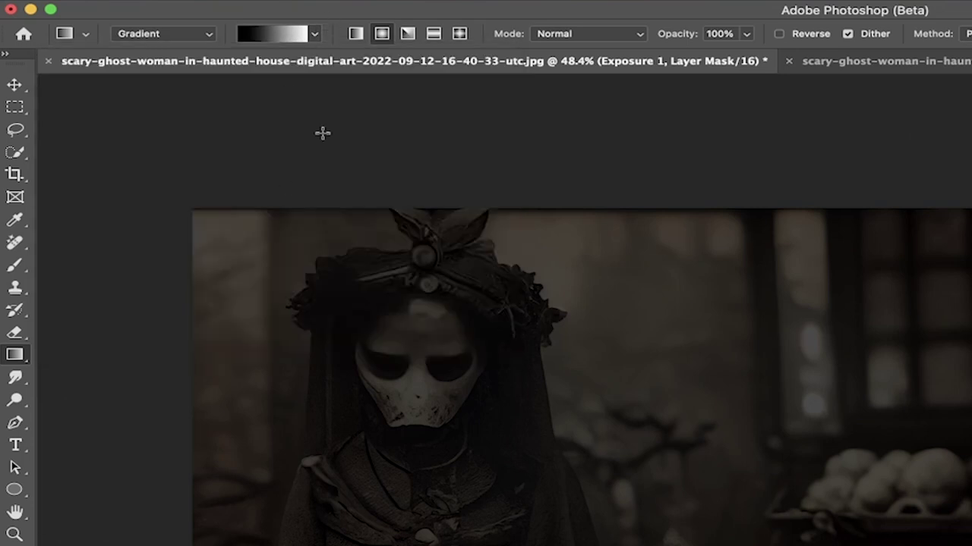
{"action": "left_click", "coordinate": [314, 33]}
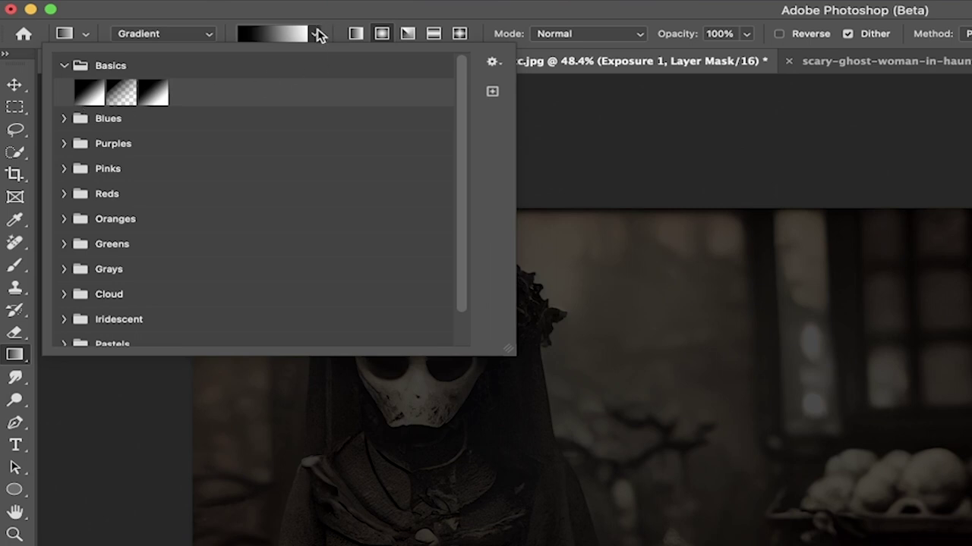
{"action": "left_click", "coordinate": [317, 33]}
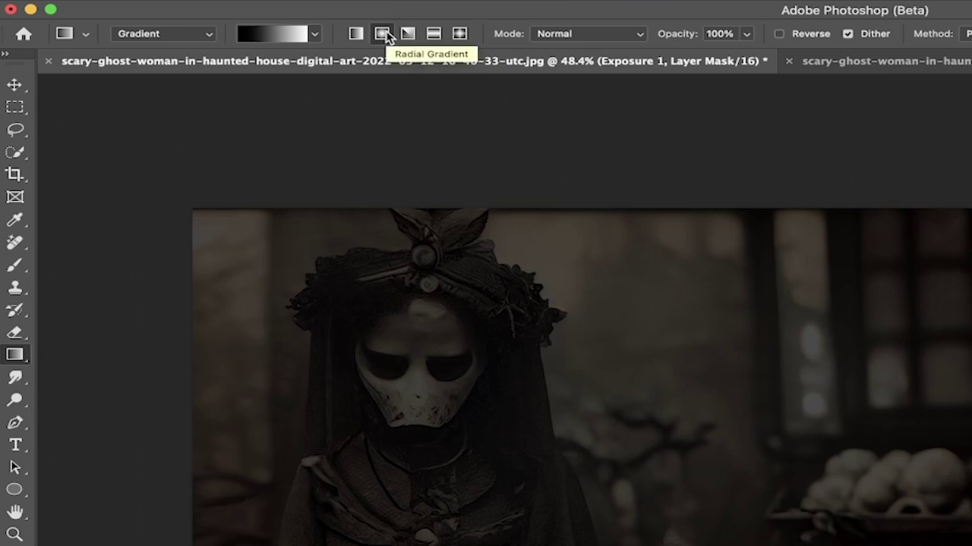
{"action": "left_click", "coordinate": [355, 34]}
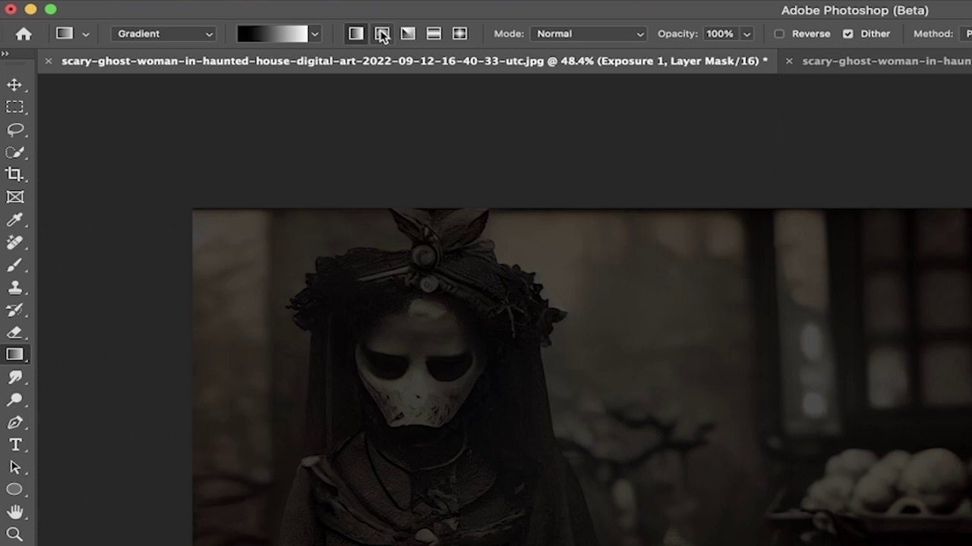
{"action": "left_click", "coordinate": [382, 34]}
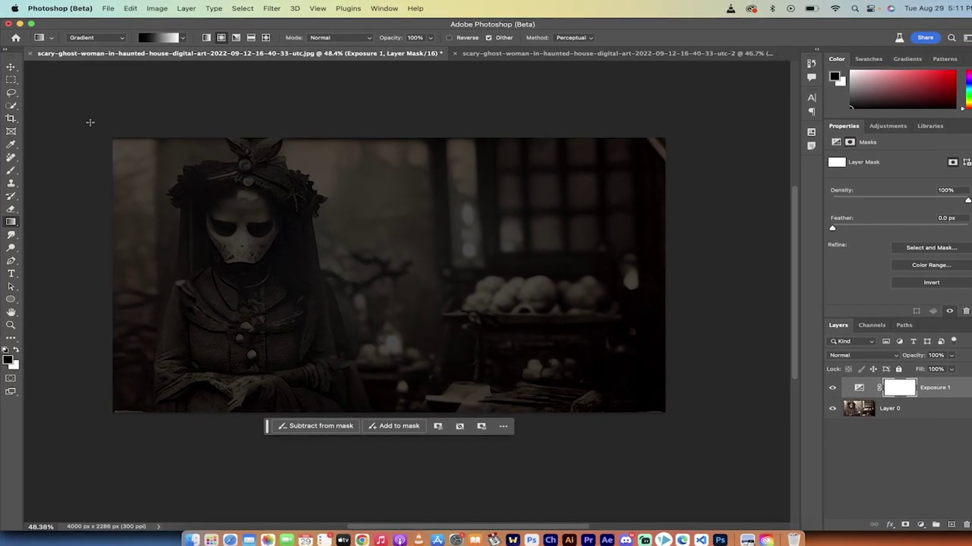
Step: Draw a diagonal radial gradient on the Exposure 1 mask
{"action": "scroll", "coordinate": [207, 161], "scroll_direction": "down", "scroll_amount": 1}
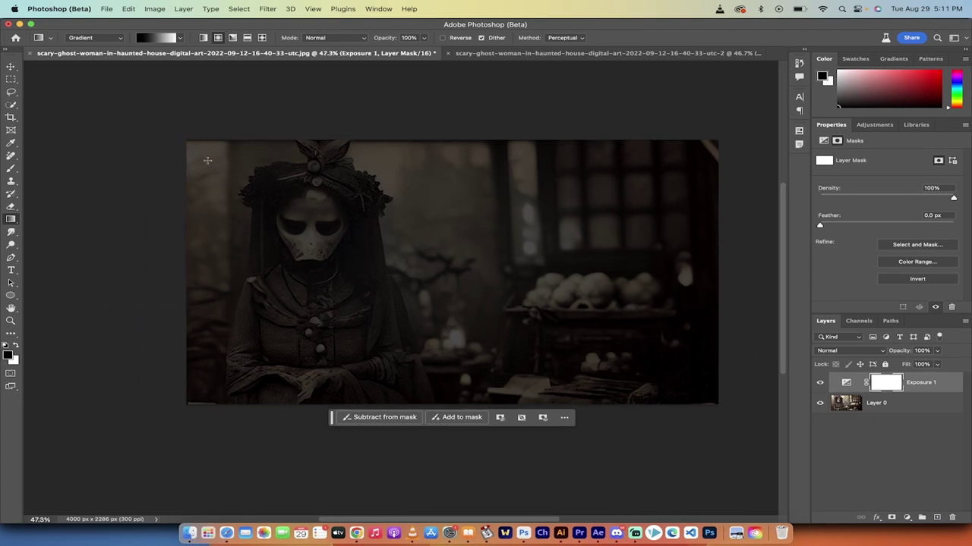
{"action": "right_click", "coordinate": [88, 120]}
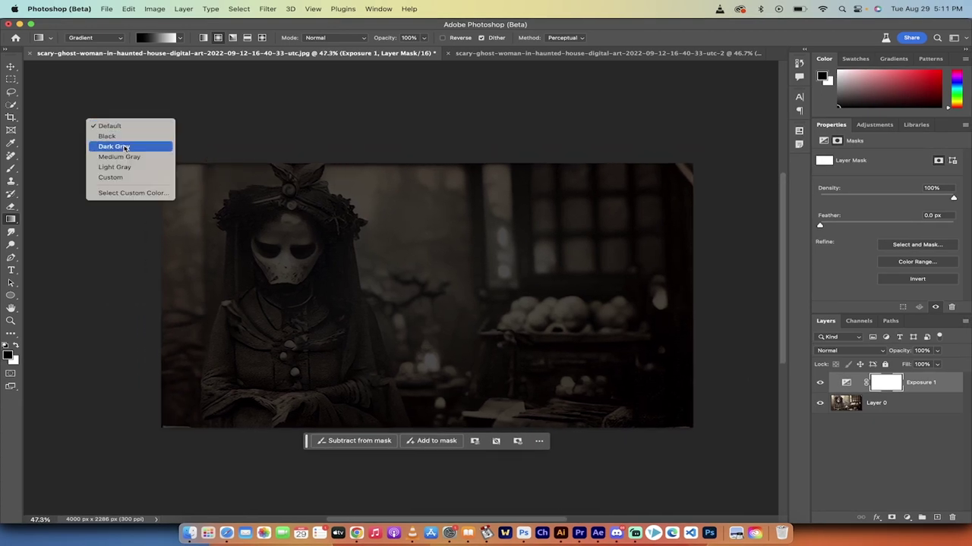
{"action": "left_click", "coordinate": [86, 106]}
{"action": "left_click_drag", "start_coordinate": [110, 138], "coordinate": [374, 334]}
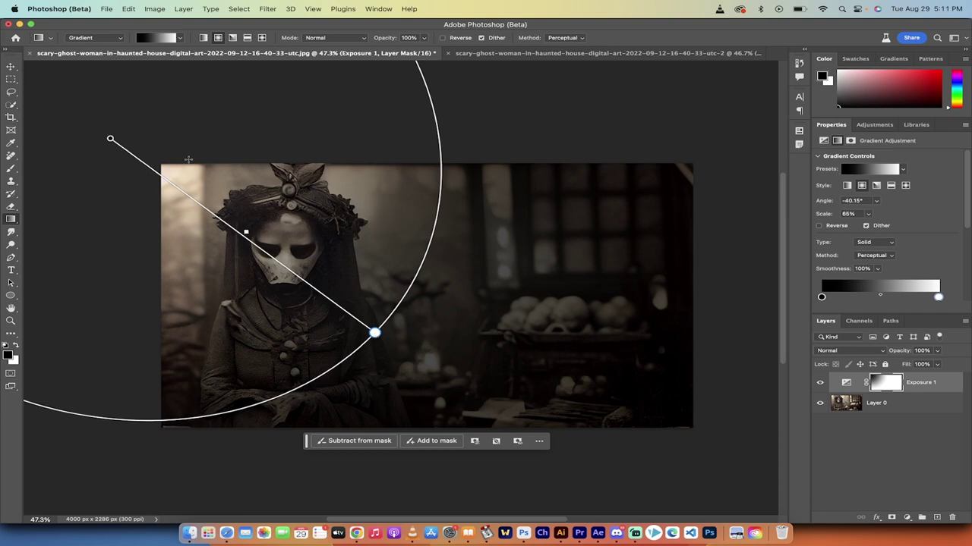
Step: Reshape the gradient into a narrow diagonal ellipse at 33% scale and −39.57°
{"action": "scroll", "coordinate": [111, 138], "scroll_direction": "down", "scroll_amount": 3}
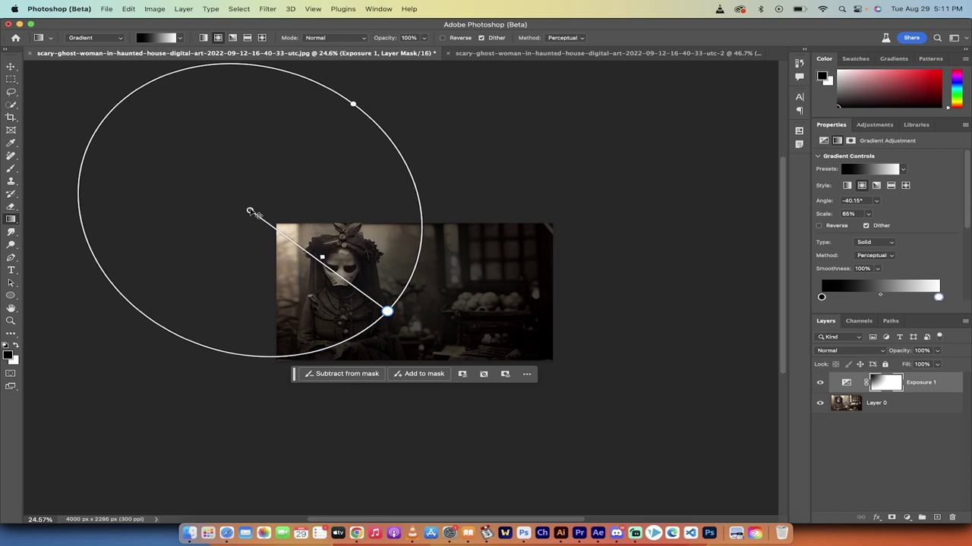
{"action": "mouse_move", "coordinate": [251, 212]}
{"action": "left_mouse_down"}
{"action": "mouse_move", "coordinate": [258, 206]}
{"action": "mouse_move", "coordinate": [265, 226]}
{"action": "mouse_move", "coordinate": [247, 297]}
{"action": "mouse_move", "coordinate": [334, 208]}
{"action": "mouse_move", "coordinate": [365, 219]}
{"action": "mouse_move", "coordinate": [243, 217]}
{"action": "mouse_move", "coordinate": [231, 190]}
{"action": "mouse_move", "coordinate": [258, 211]}
{"action": "left_mouse_up"}
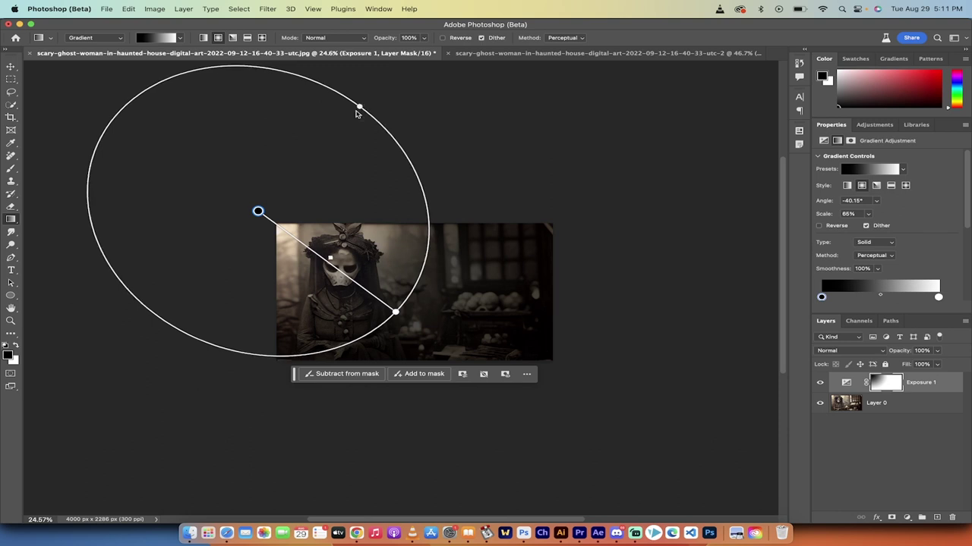
{"action": "left_click_drag", "start_coordinate": [356, 113], "coordinate": [352, 156]}
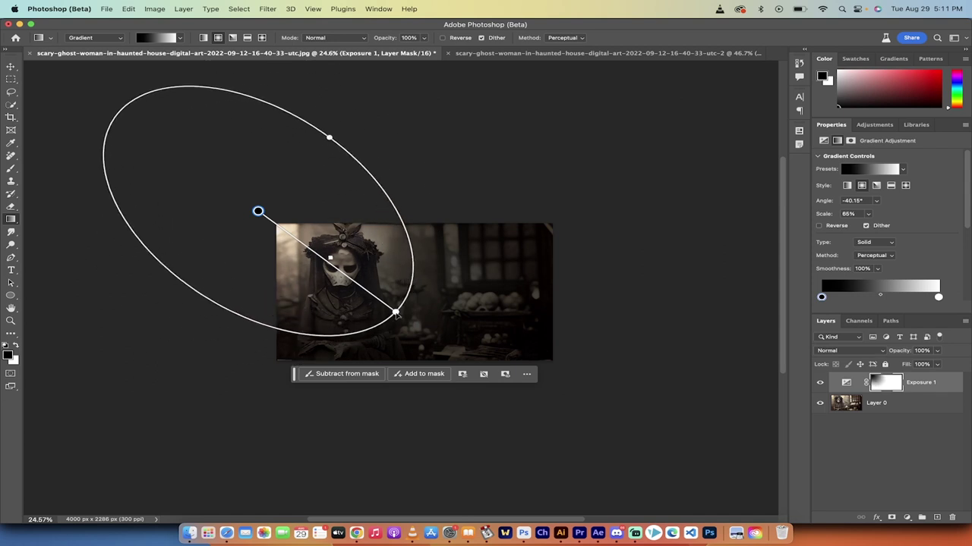
{"action": "left_click_drag", "start_coordinate": [396, 313], "coordinate": [326, 262]}
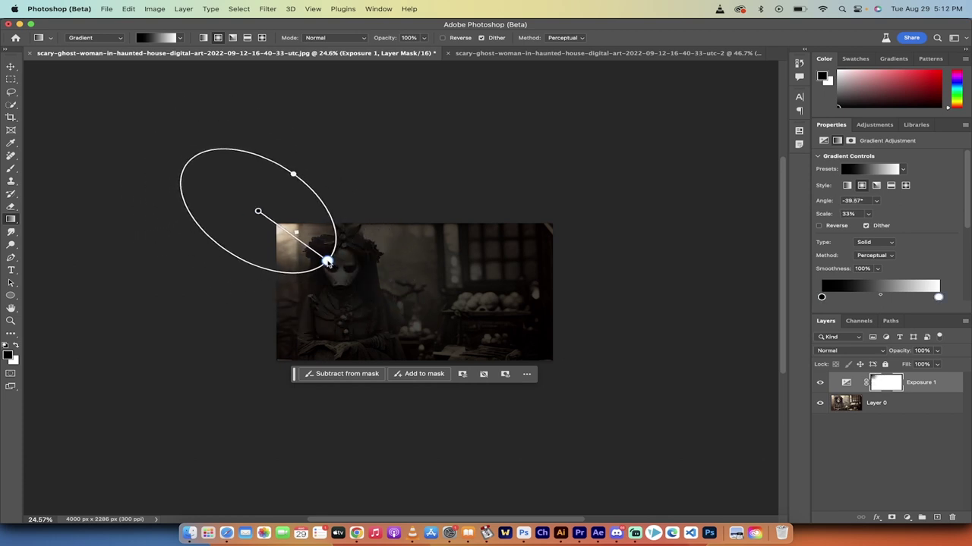
Step: Move the gradient centre to the top-left and widen it to 55% scale at −38.93°
{"action": "left_click_drag", "start_coordinate": [258, 212], "coordinate": [283, 230]}
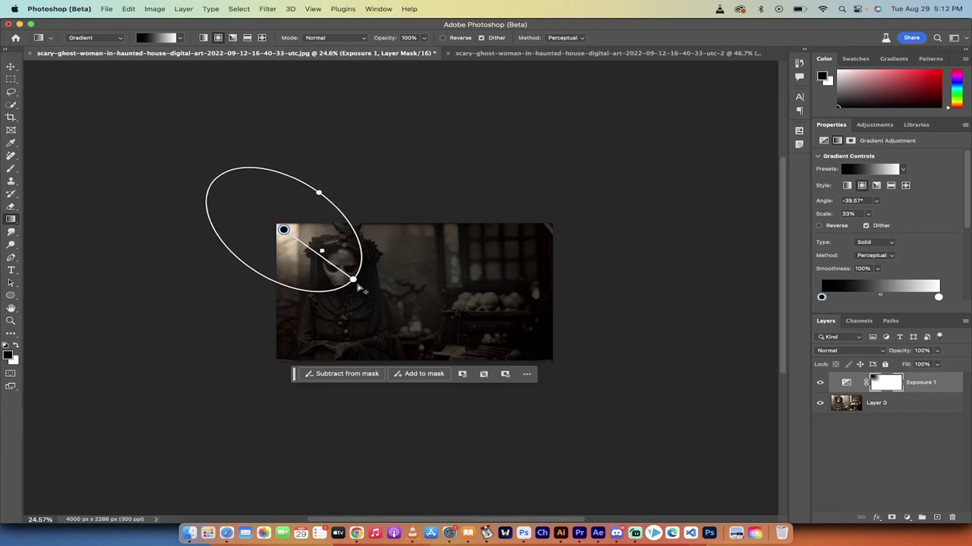
{"action": "left_click_drag", "start_coordinate": [353, 281], "coordinate": [400, 312]}
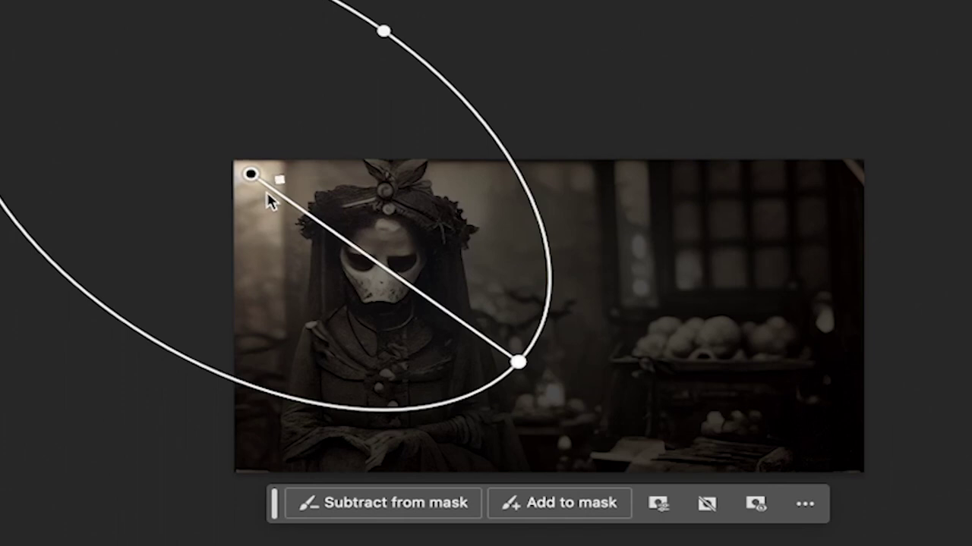
{"action": "left_click_drag", "start_coordinate": [266, 194], "coordinate": [395, 294]}
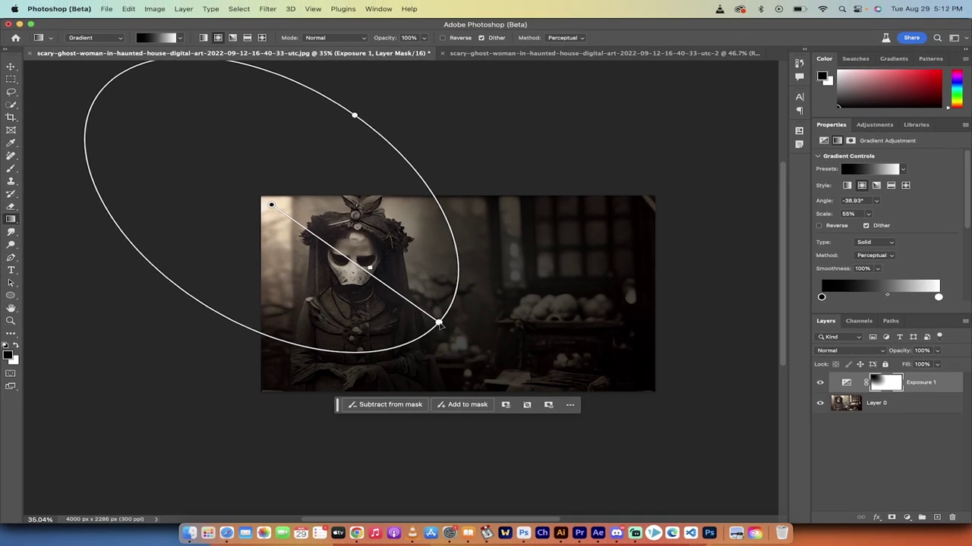
Step: Tighten the radial gradient to a small ellipse framing the mask, 14% scale at −37.61°
{"action": "left_click_drag", "start_coordinate": [439, 324], "coordinate": [314, 244]}
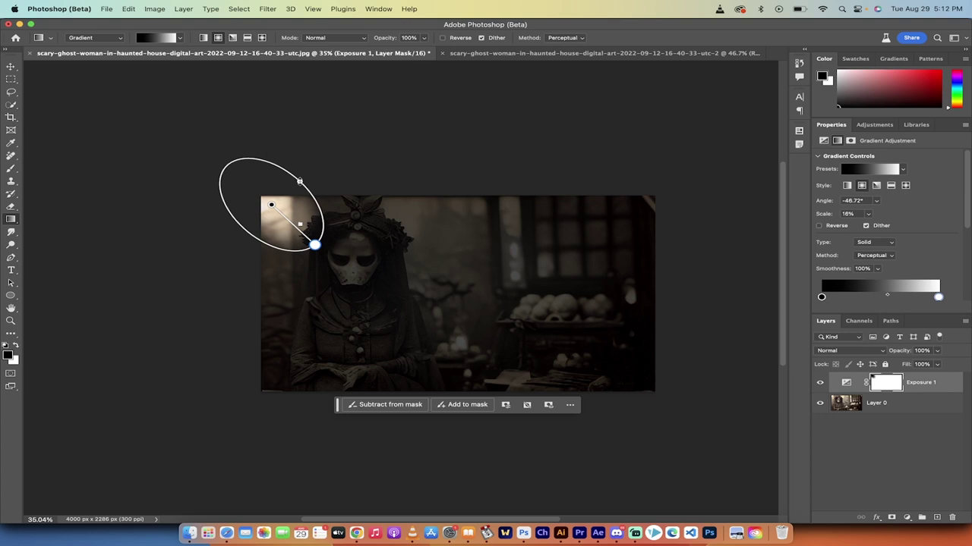
{"action": "left_click_drag", "start_coordinate": [299, 182], "coordinate": [304, 177]}
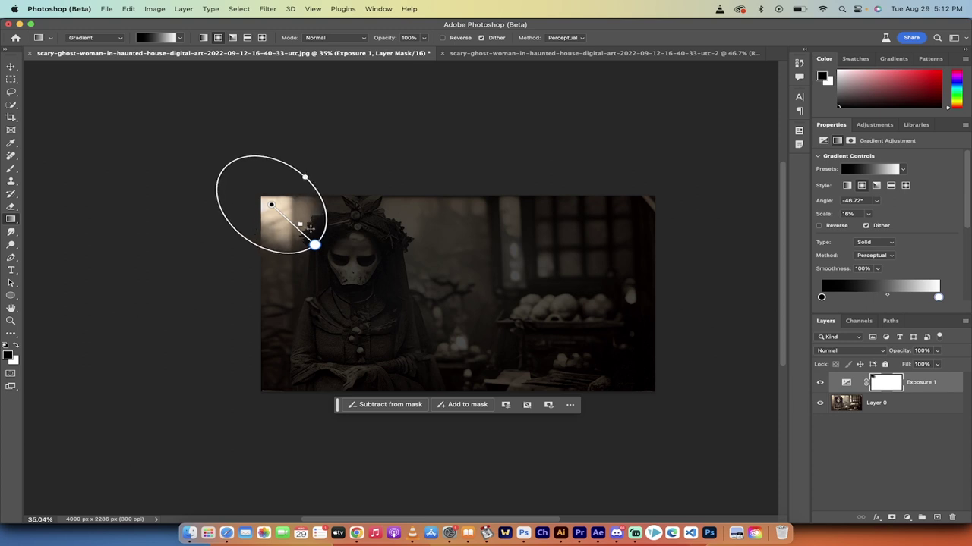
{"action": "left_click_drag", "start_coordinate": [314, 246], "coordinate": [355, 261]}
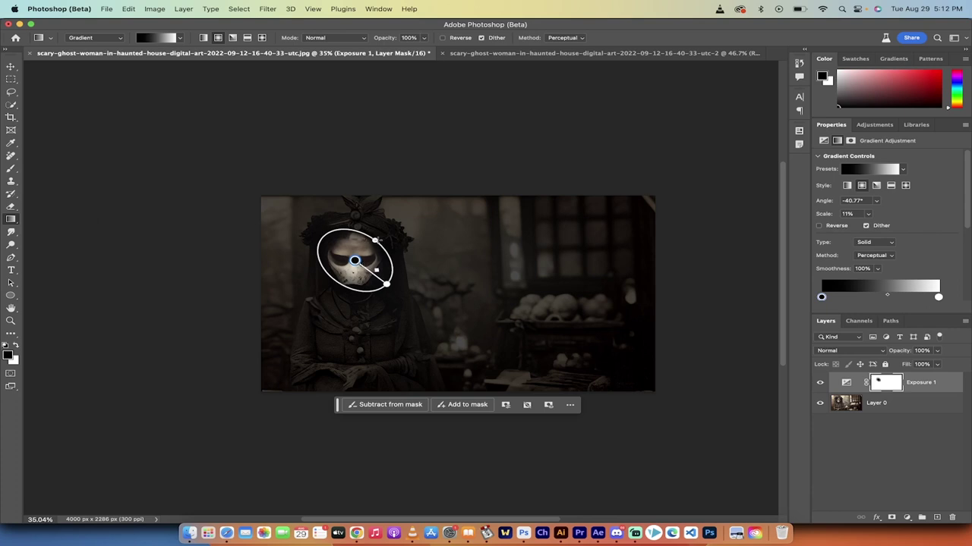
{"action": "left_click_drag", "start_coordinate": [378, 242], "coordinate": [379, 232]}
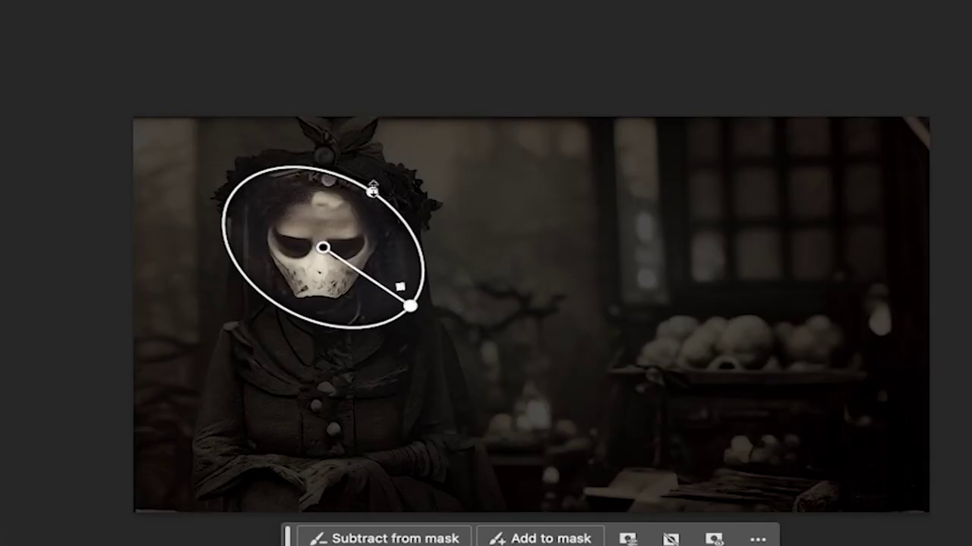
{"action": "left_click_drag", "start_coordinate": [372, 187], "coordinate": [378, 183]}
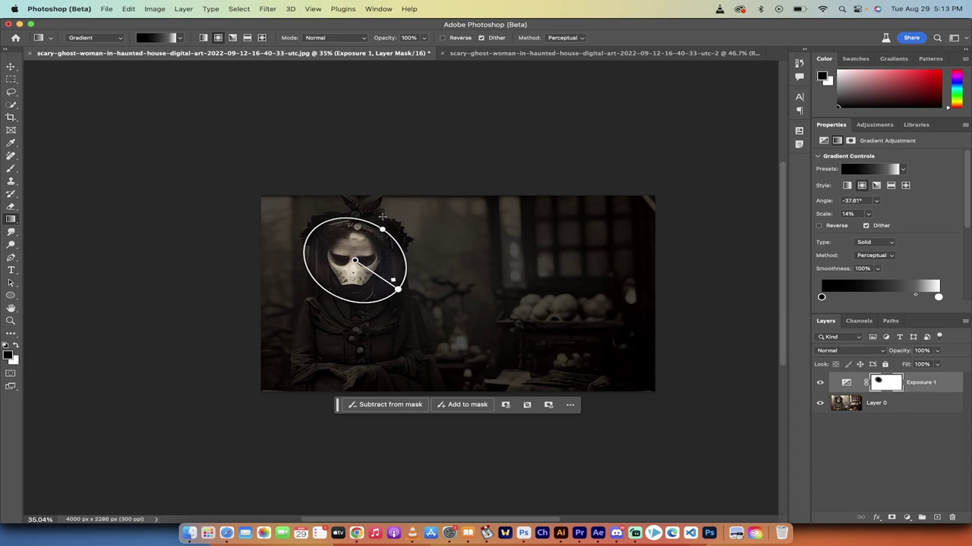
Step: Commit the gradient and toggle Exposure 1's visibility to compare
{"action": "left_click", "coordinate": [11, 66]}
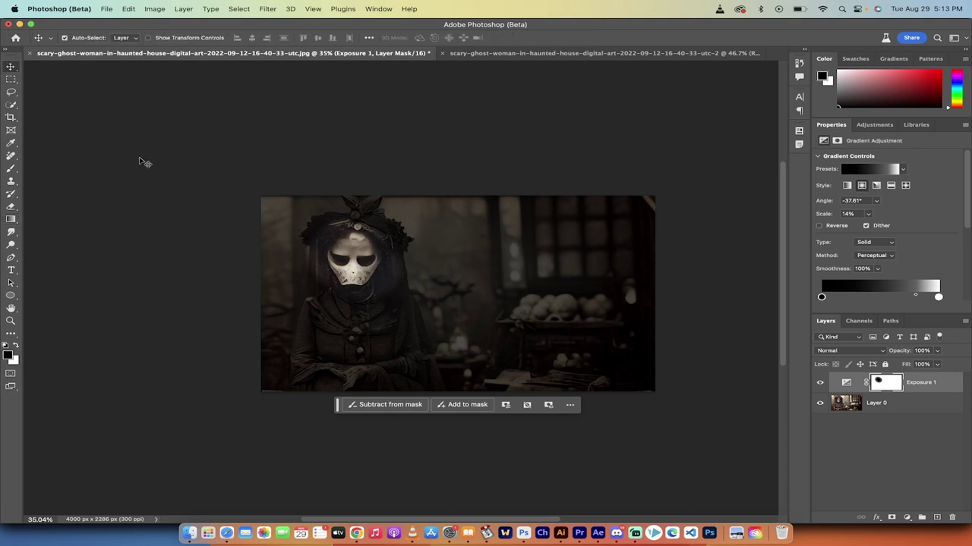
{"action": "left_click", "coordinate": [820, 382]}
{"action": "left_click", "coordinate": [819, 383]}
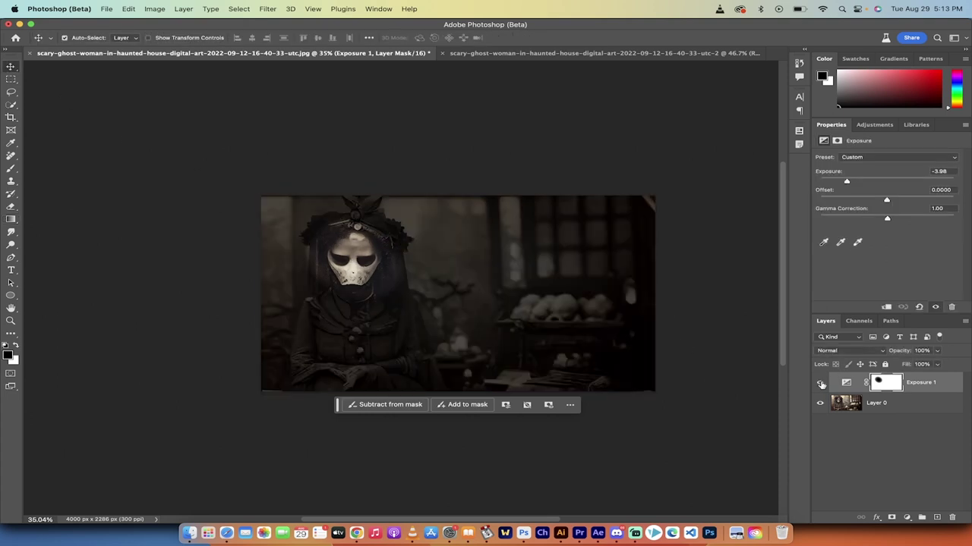
Step: Duplicate the Exposure 1 layer and set the copy's opacity to 0%
{"action": "left_click", "coordinate": [930, 383]}
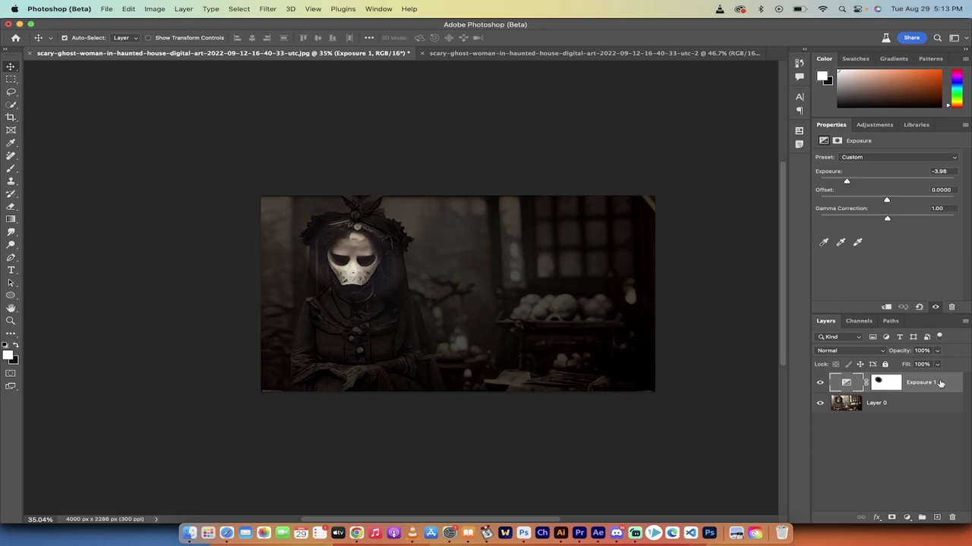
{"action": "left_click_drag", "start_coordinate": [943, 385], "coordinate": [937, 517]}
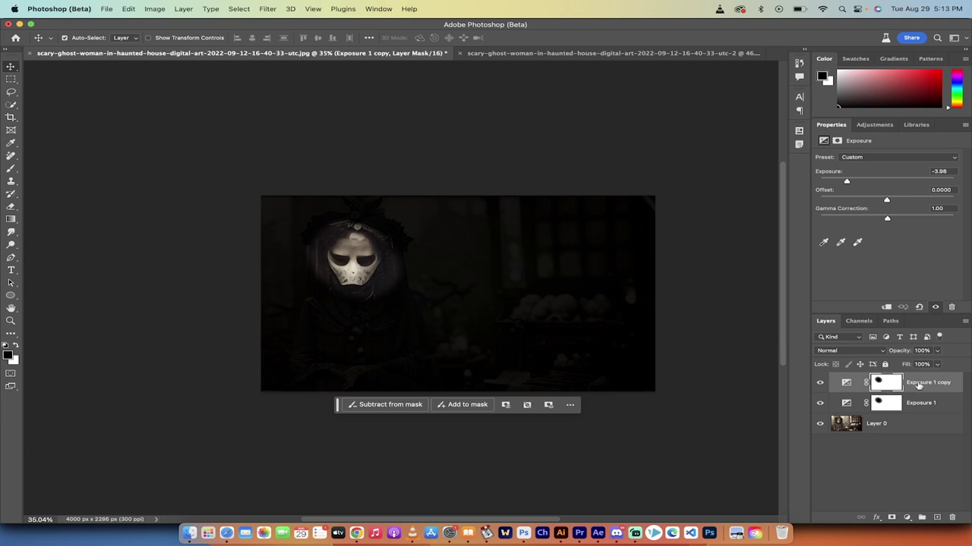
{"action": "left_click", "coordinate": [938, 351]}
{"action": "left_click_drag", "start_coordinate": [916, 365], "coordinate": [885, 365]}
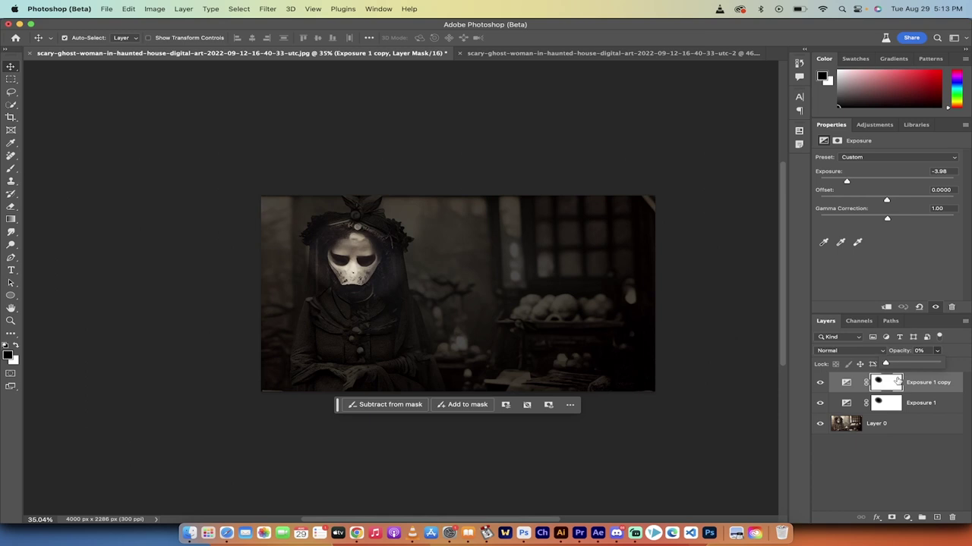
Step: Delete the Exposure 1 copy and lower Exposure 1's exposure to -4.54
{"action": "left_click", "coordinate": [908, 384]}
{"action": "key", "text": "Delete"}
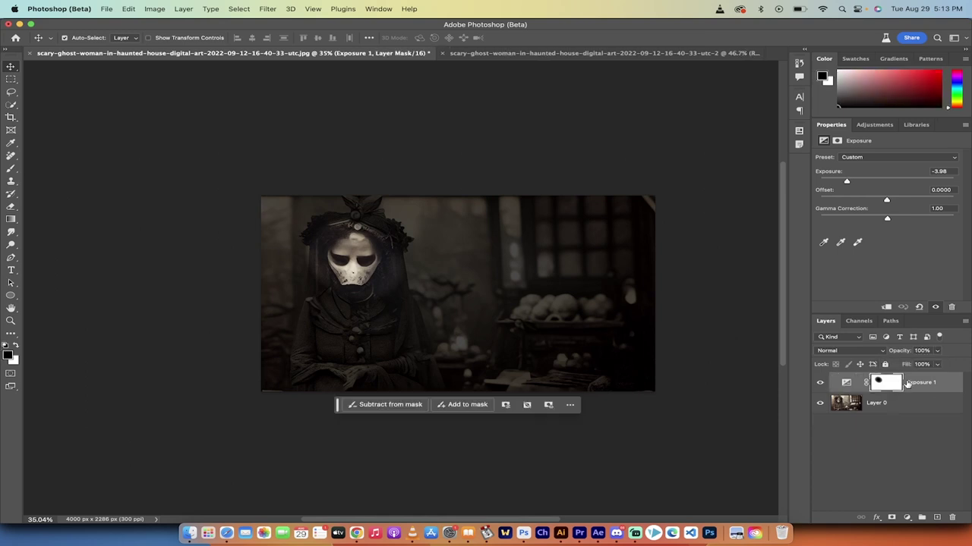
{"action": "left_click", "coordinate": [933, 385]}
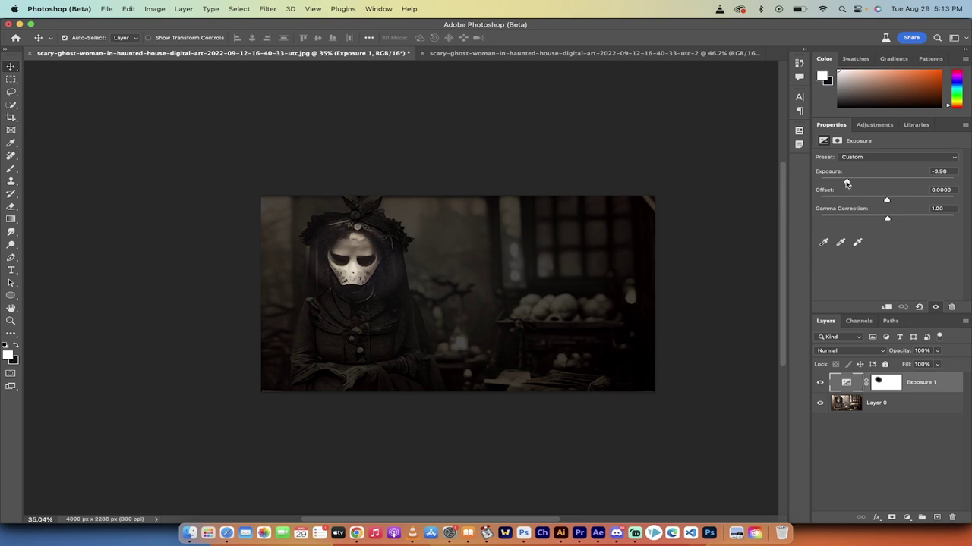
{"action": "mouse_move", "coordinate": [847, 183]}
{"action": "left_mouse_down"}
{"action": "mouse_move", "coordinate": [831, 183]}
{"action": "mouse_move", "coordinate": [855, 183]}
{"action": "mouse_move", "coordinate": [847, 184]}
{"action": "left_mouse_up"}
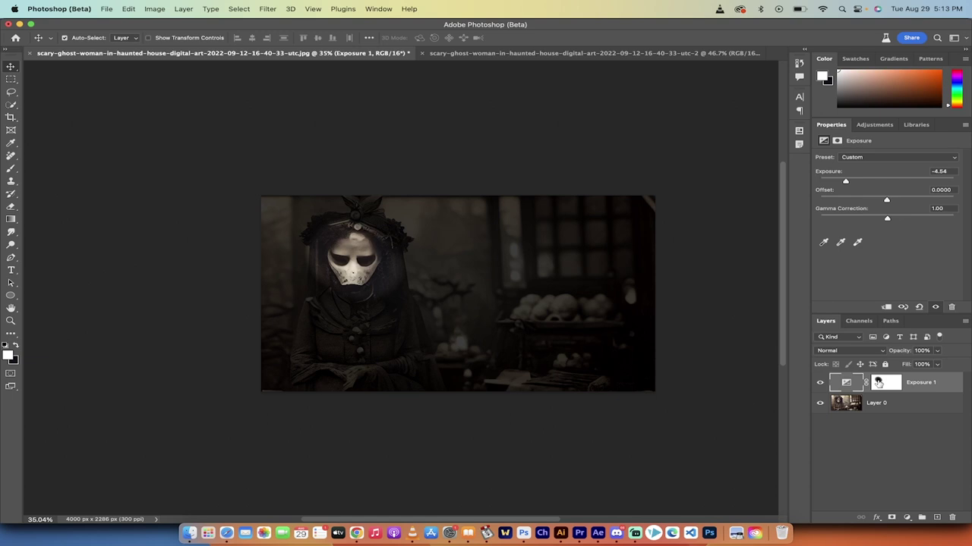
Step: Lower the Exposure 1 mask density to 80% and feather its edges to 169.3 px
{"action": "left_click", "coordinate": [878, 383]}
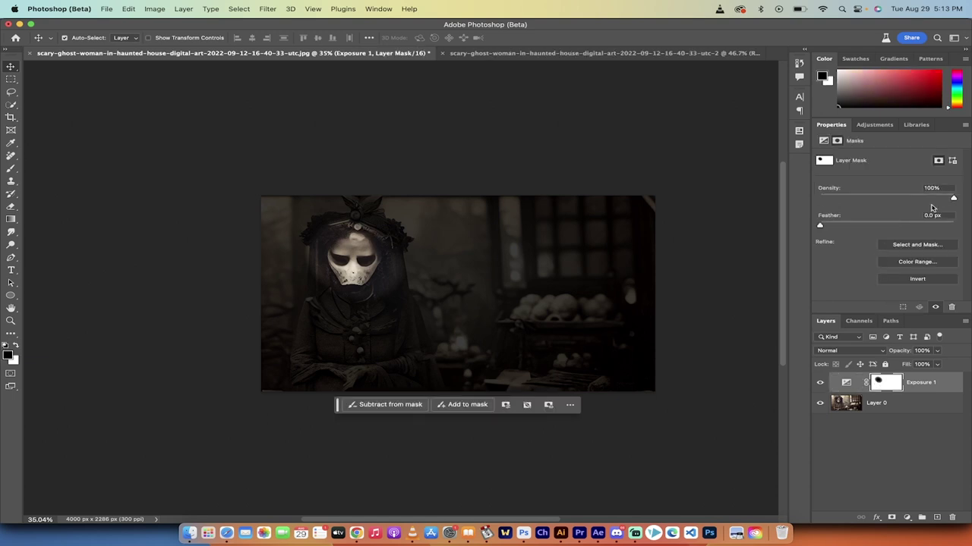
{"action": "left_click_drag", "start_coordinate": [954, 199], "coordinate": [913, 201]}
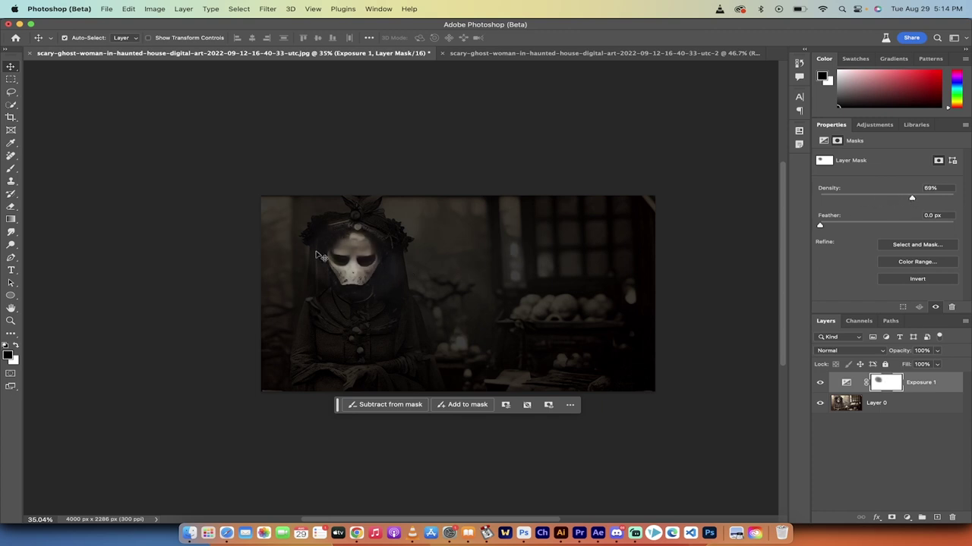
{"action": "key", "text": "super+equal"}
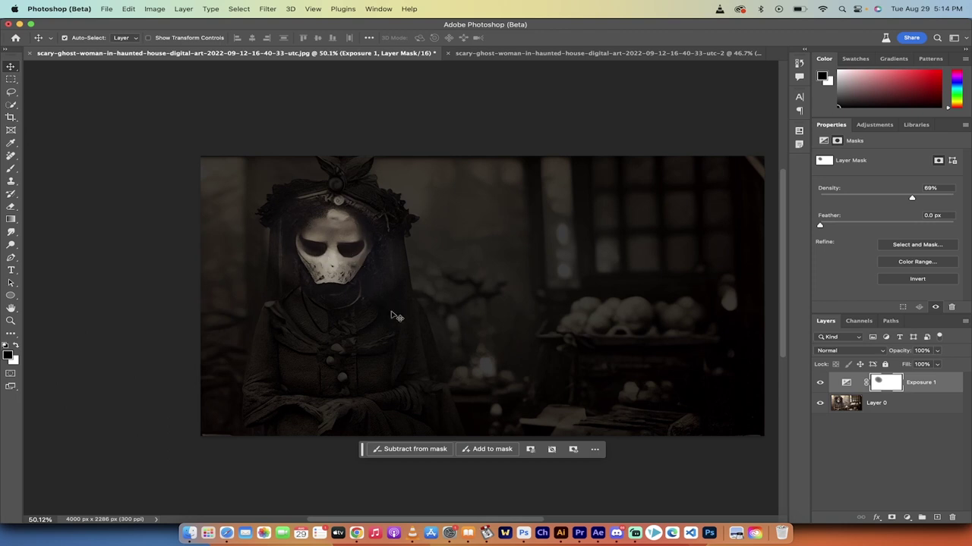
{"action": "left_click_drag", "start_coordinate": [820, 226], "coordinate": [932, 199]}
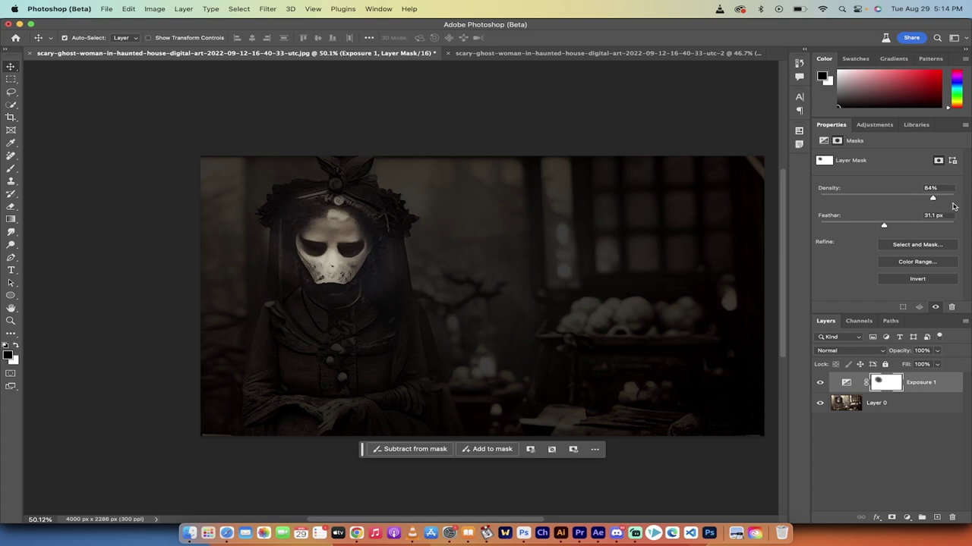
{"action": "left_click_drag", "start_coordinate": [884, 226], "coordinate": [926, 198]}
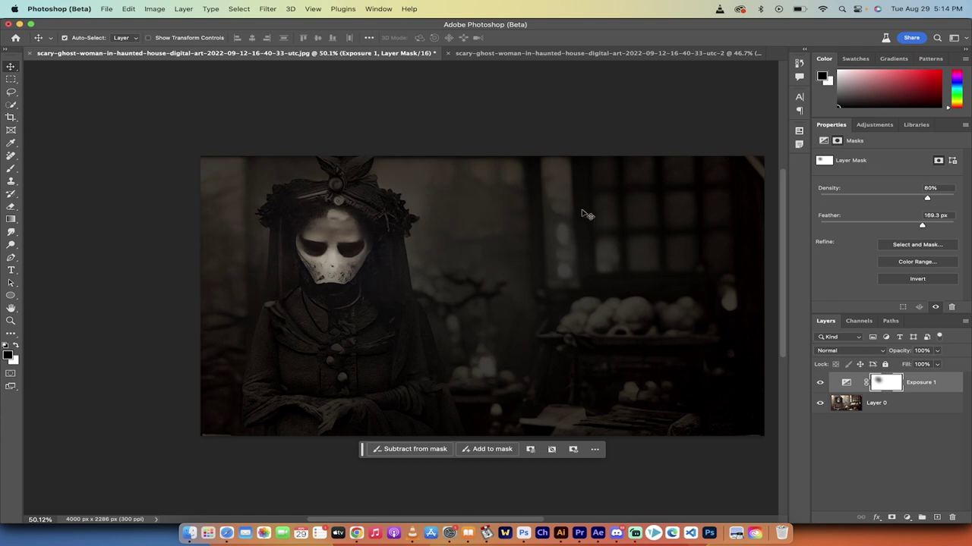